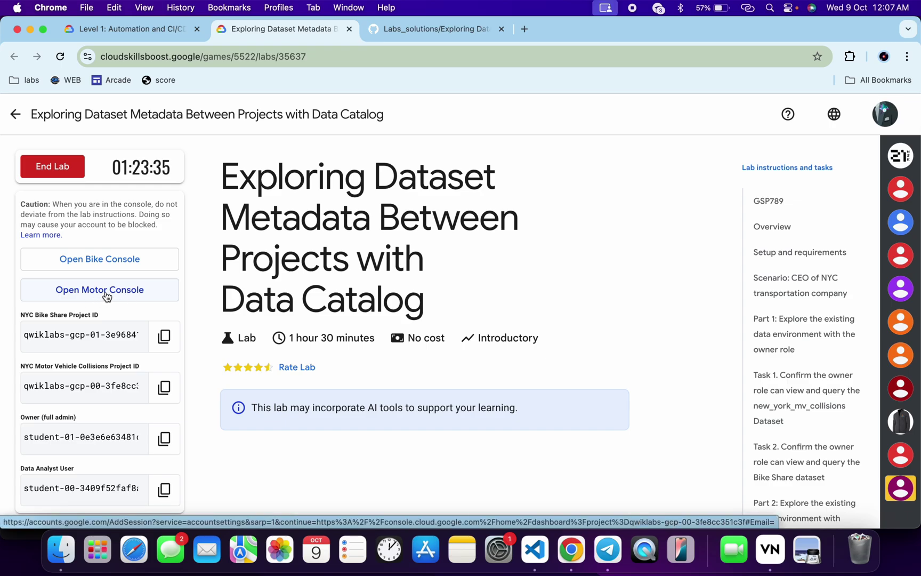
scroll(106, 293, "down", 2)
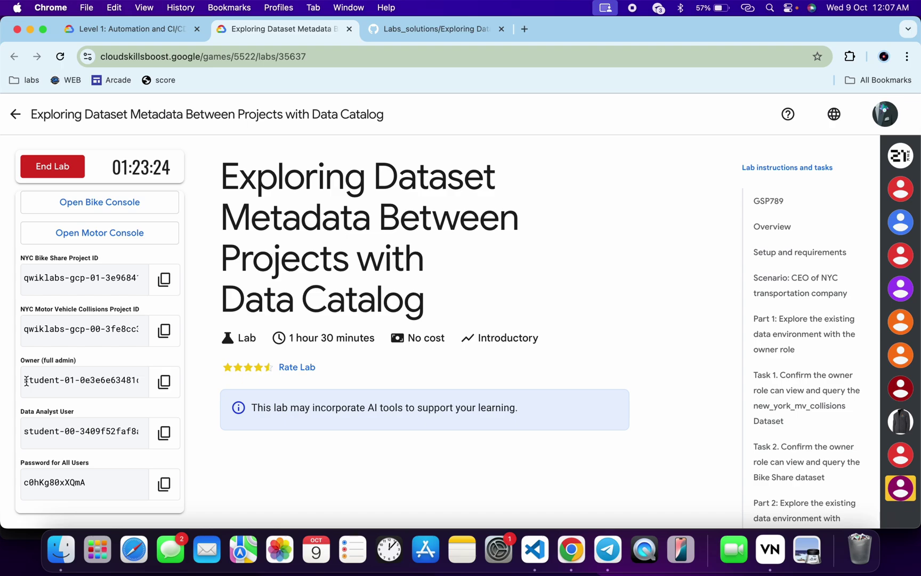
- Open the GitHub GSP789 solution guide and bring up the context menu for its 'clicking here' link
left_click_drag(24, 380, 74, 381)
left_click(409, 34)
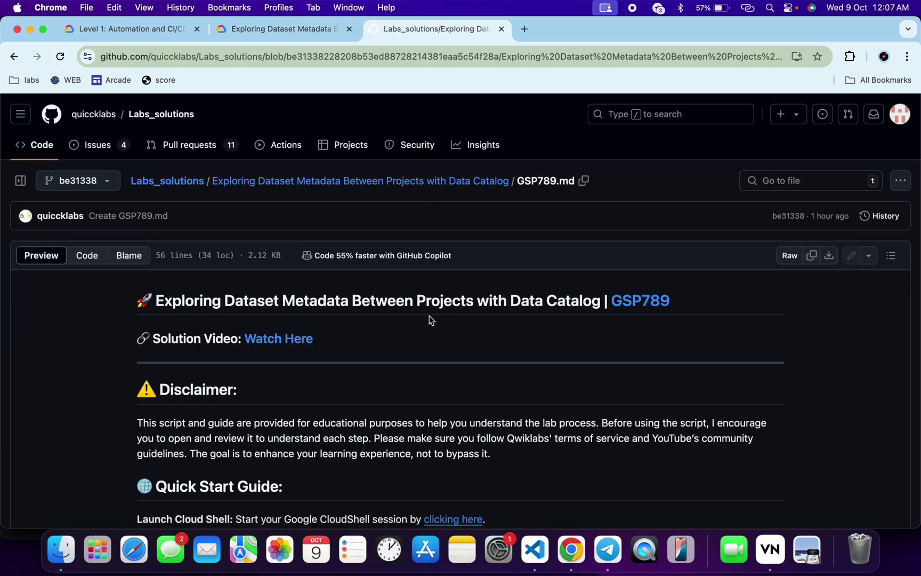
scroll(430, 327, "down", 5)
scroll(430, 326, "down", 2)
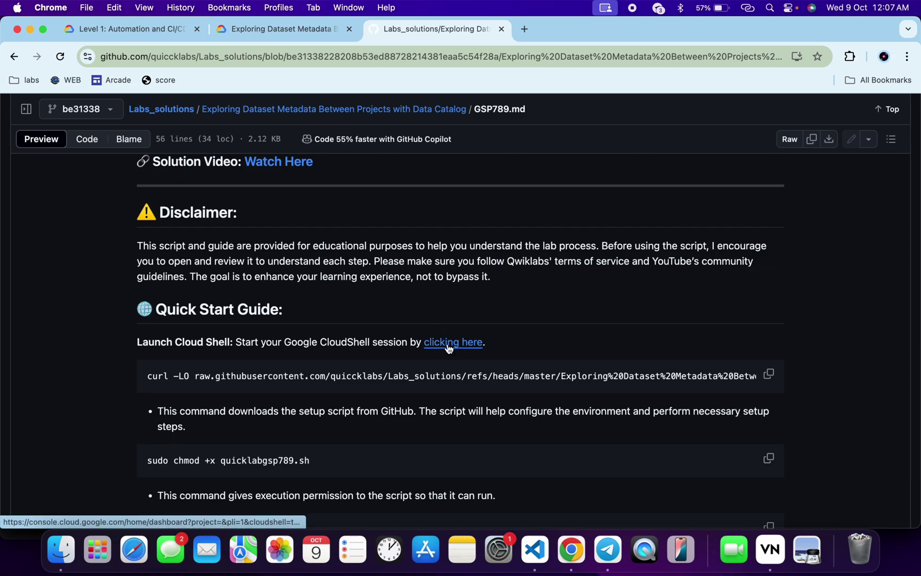
right_click(445, 343)
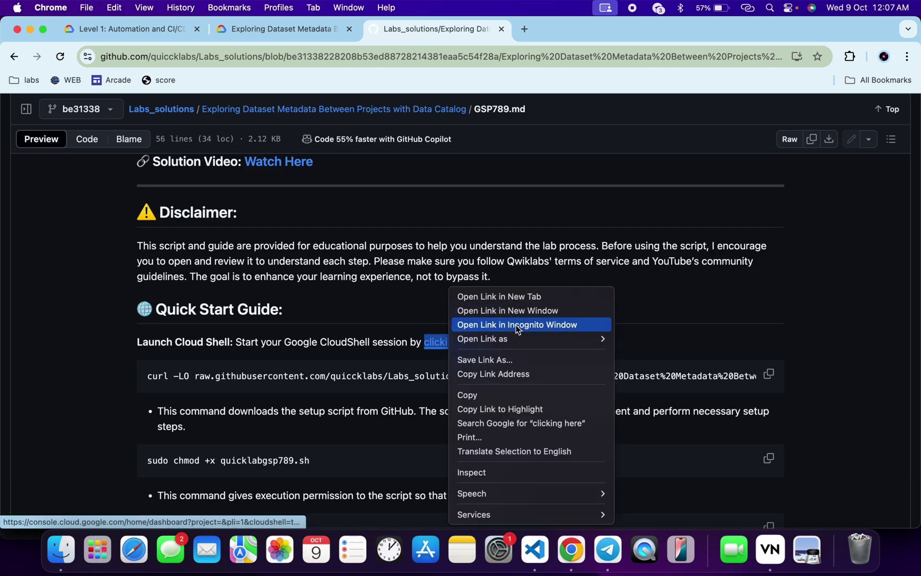
- Launch Cloud Shell in an incognito window, maximize it and dismiss the full-view tip
left_click(484, 325)
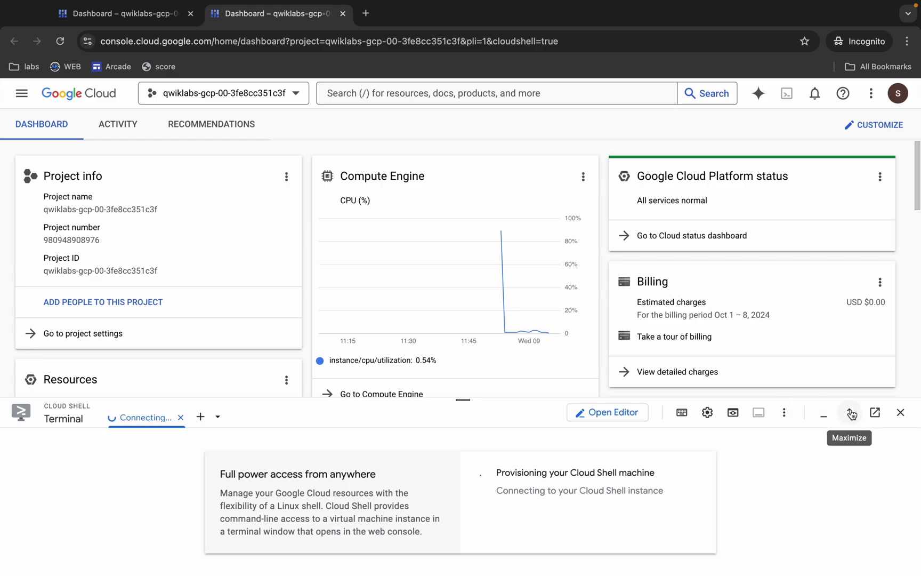
left_click(849, 413)
left_click(676, 196)
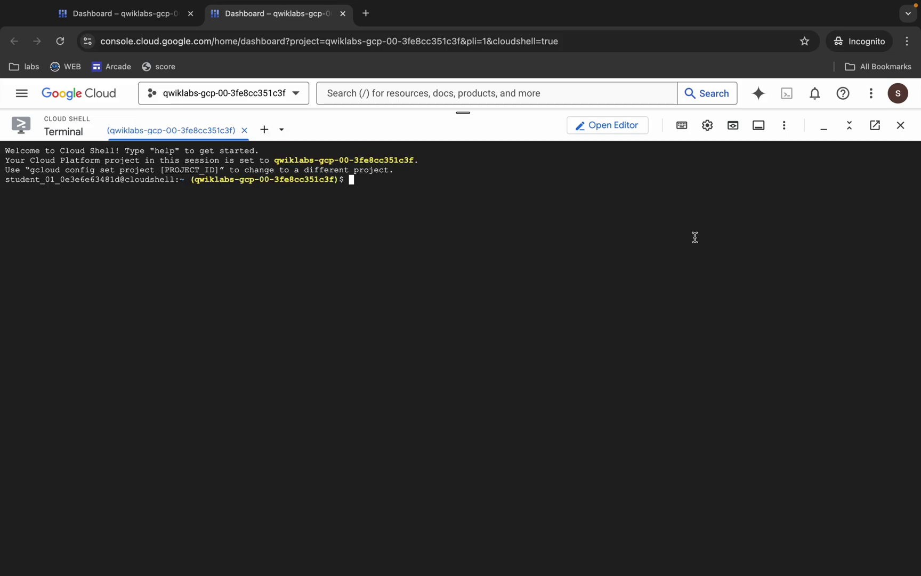
key("ctrl+Left")
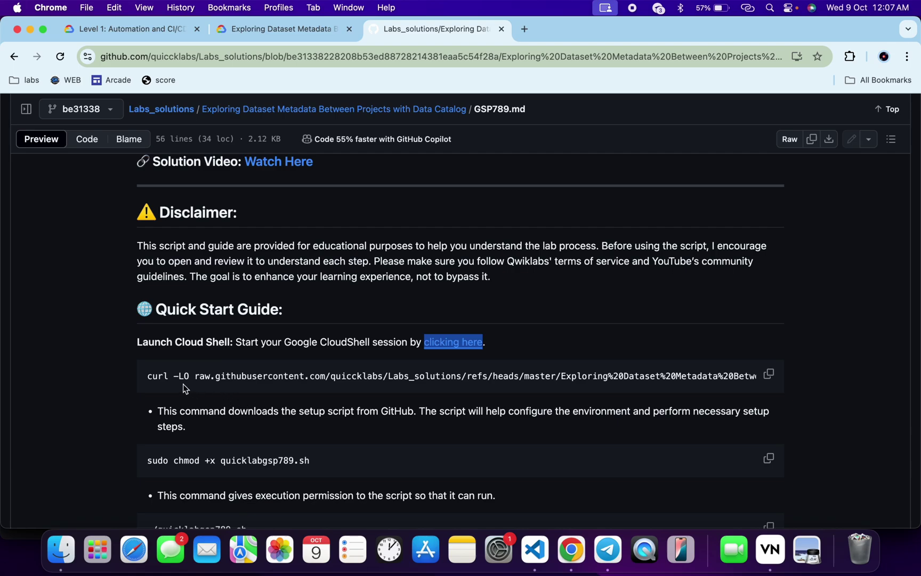
- Download the lab script in Cloud Shell with the guide's curl -LO command
left_click(769, 375)
key("ctrl+Right")
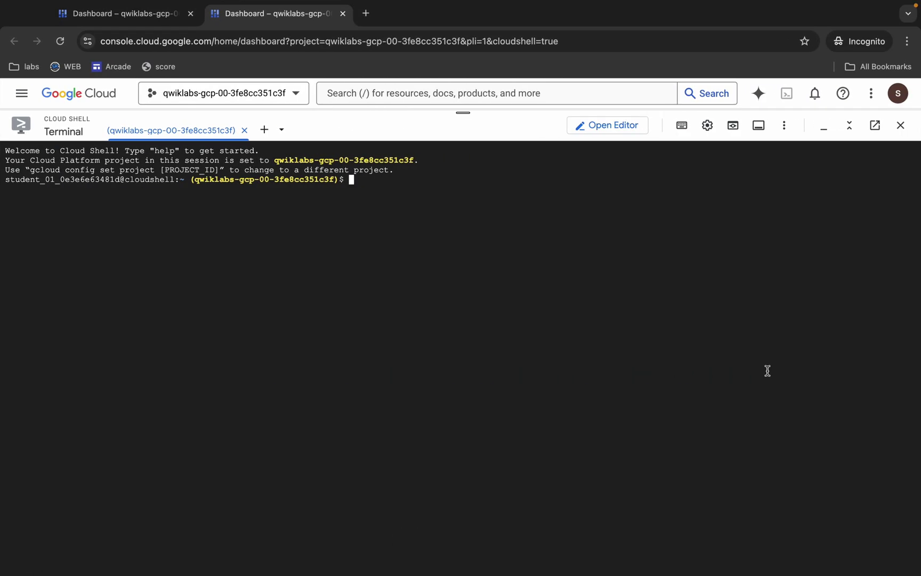
key("ctrl+v")
key("Return")
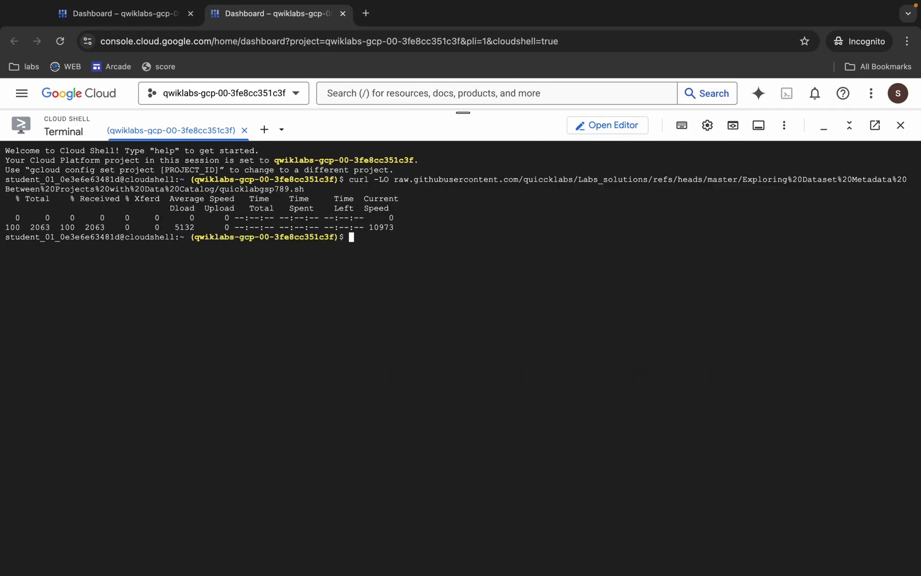
key("ctrl+Left")
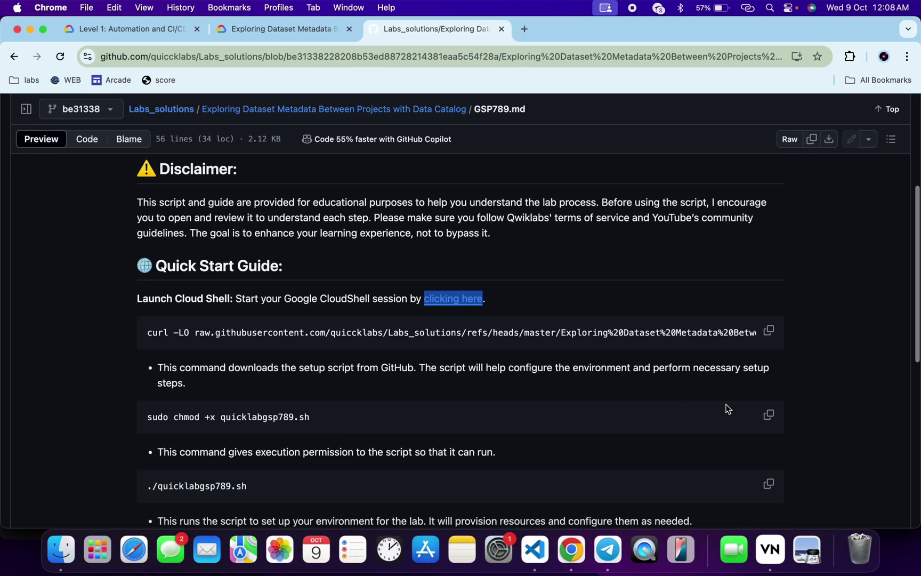
- Make quicklabgsp789.sh executable with sudo chmod +x
left_click(768, 416)
key("ctrl+Right")
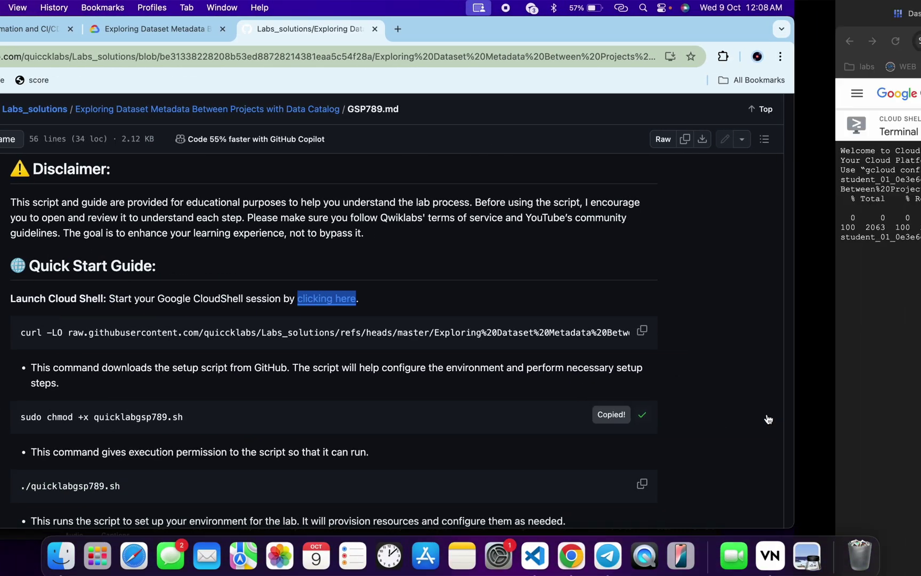
key("ctrl+v")
key("Return")
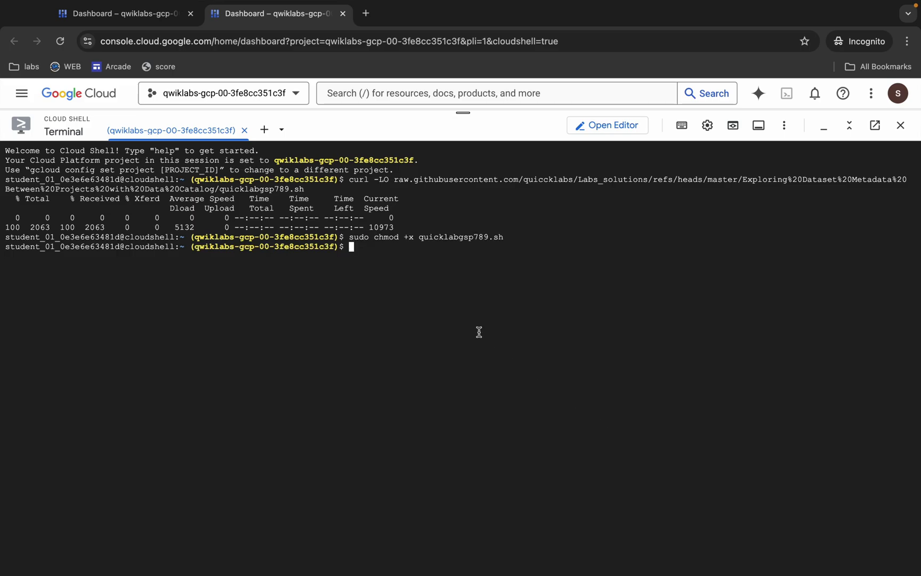
key("ctrl+Left")
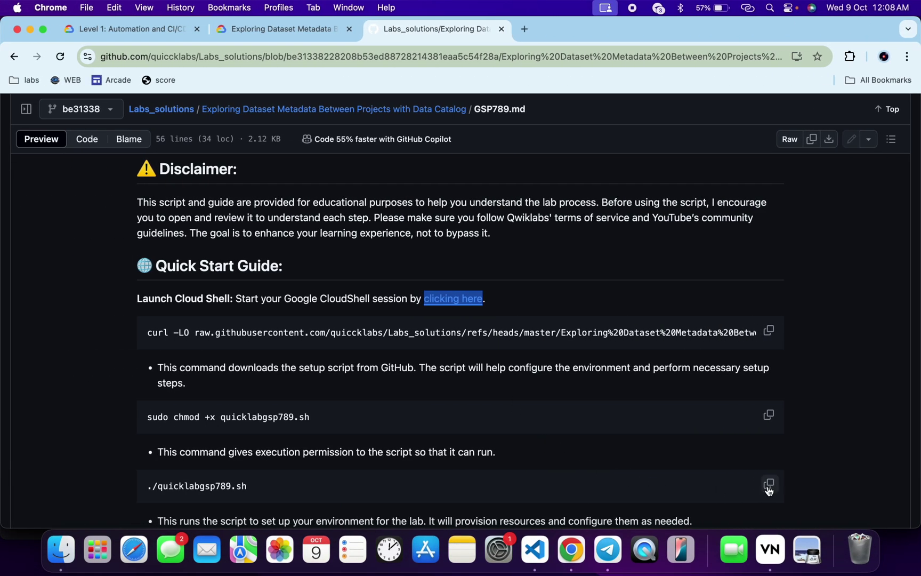
- Start ./quicklabgsp789.sh so it prompts for the first project ID
left_click(768, 484)
key("ctrl+Right")
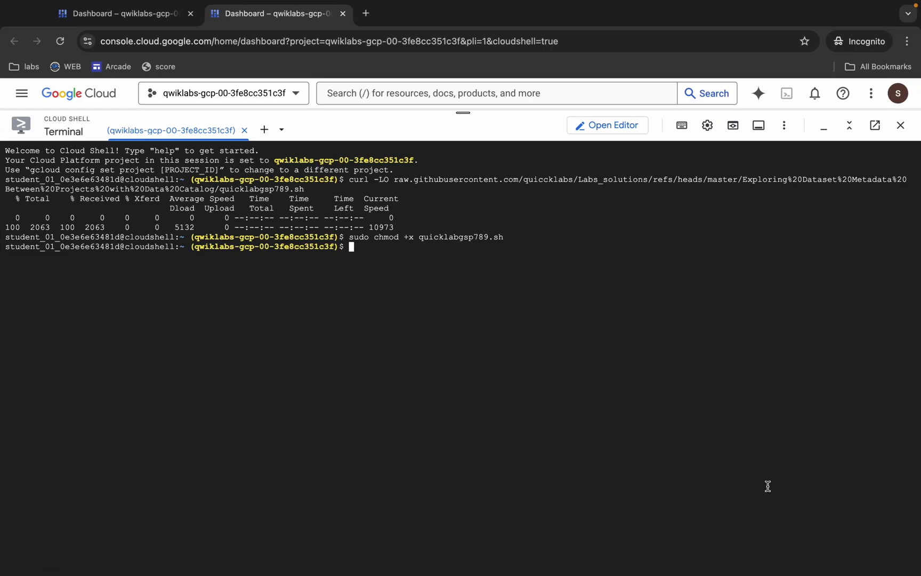
key("ctrl+v")
key("Return")
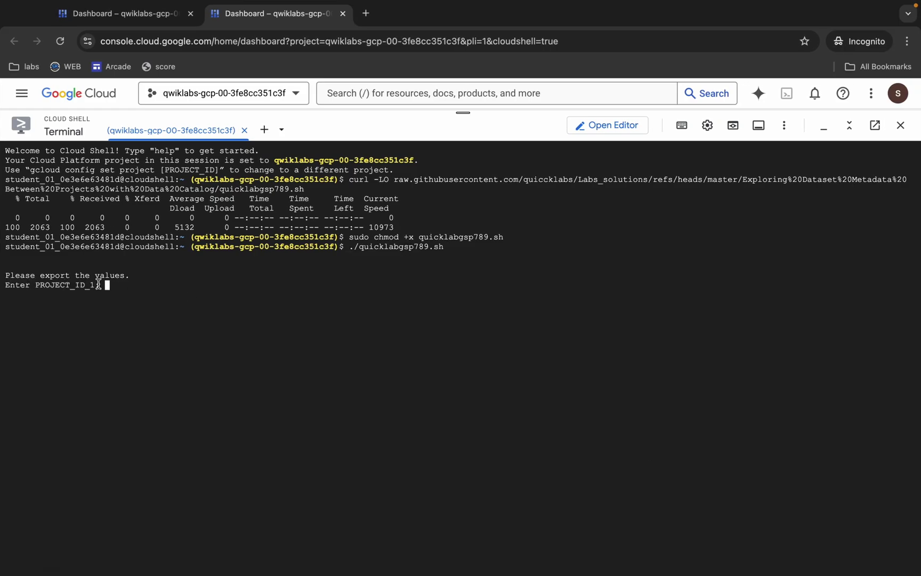
key("ctrl+Left")
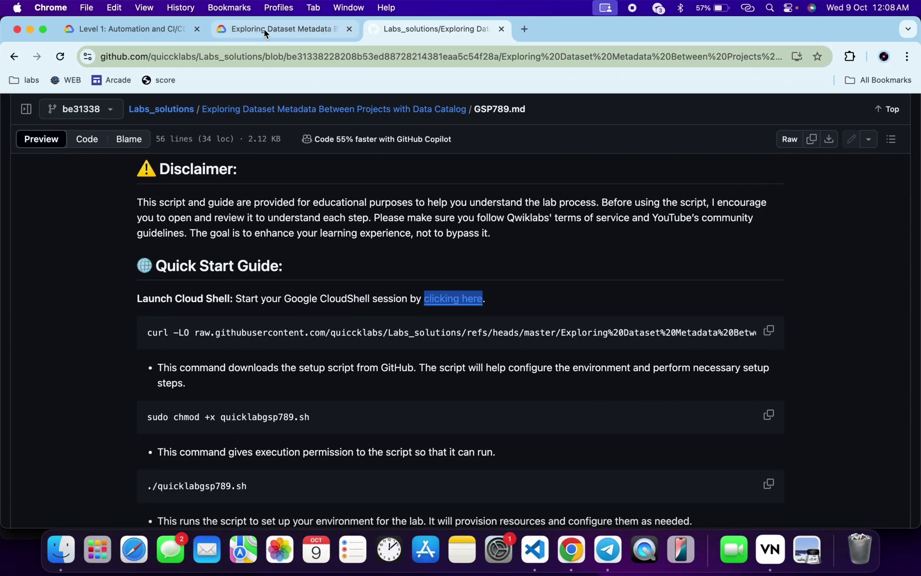
- Enter the NYC Bike Share project ID at the PROJECT_ID_1 prompt
left_click(265, 29)
scroll(101, 346, "up", 1)
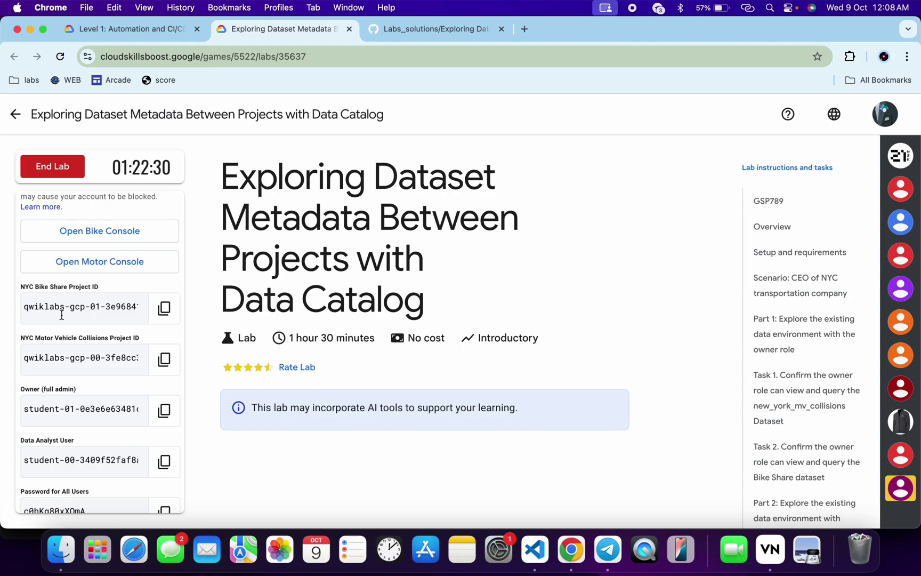
left_click(164, 307)
key("ctrl+Right")
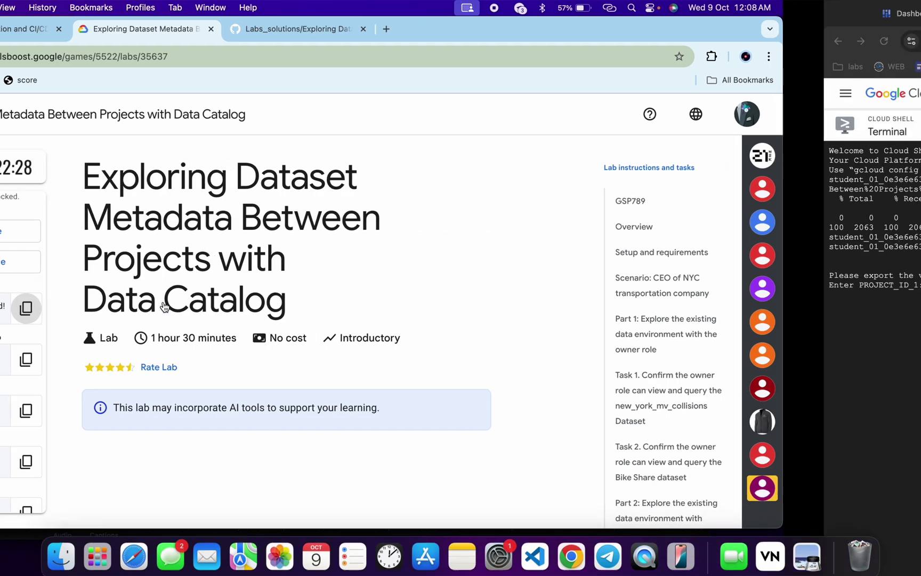
key("super+v")
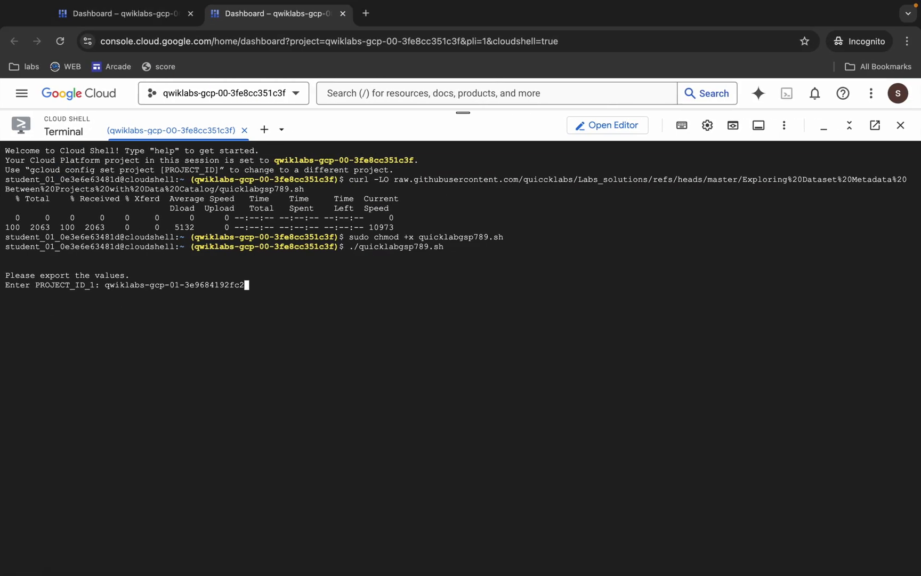
key("Return")
key("ctrl+Left")
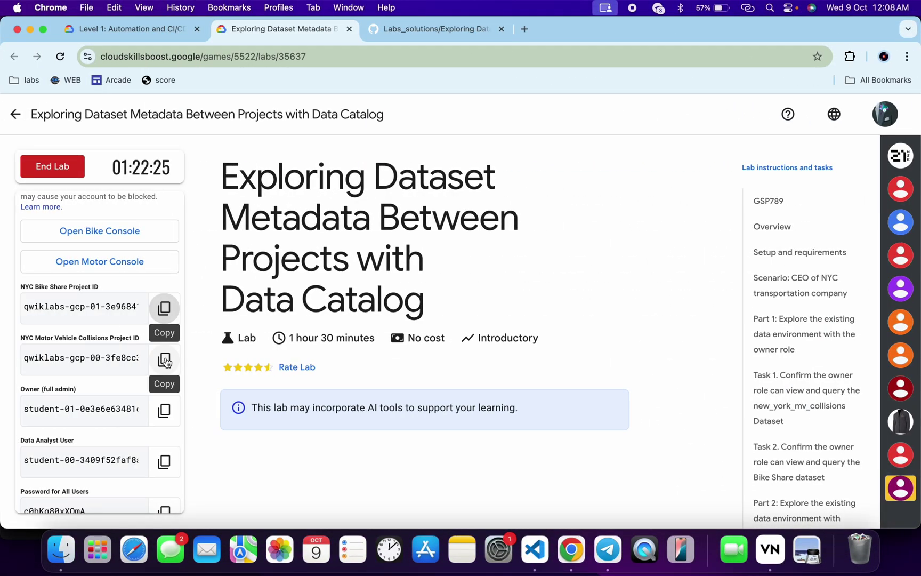
- Enter the NYC Motor Vehicle Collisions project ID at the PROJECT_ID_2 prompt
left_click(165, 360)
key("ctrl+Right")
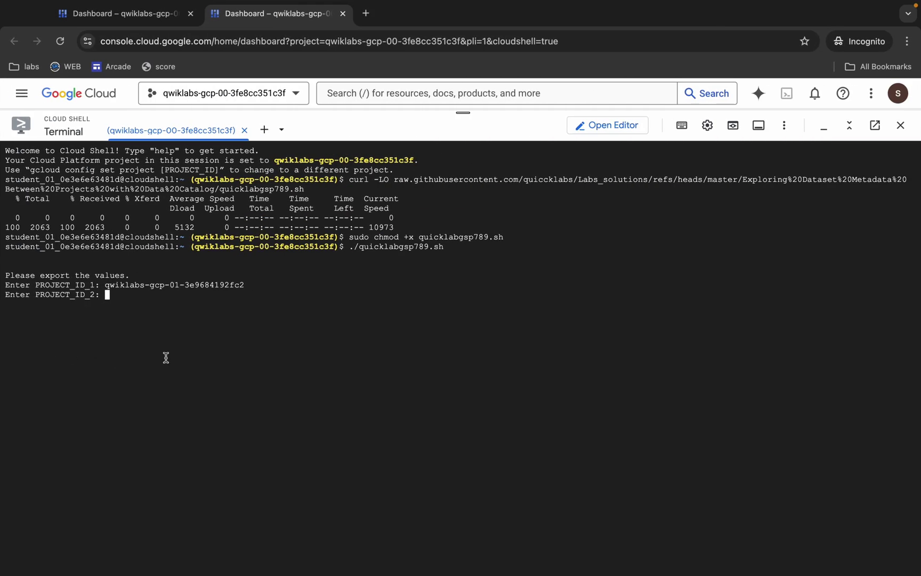
key("super+v")
key("Return")
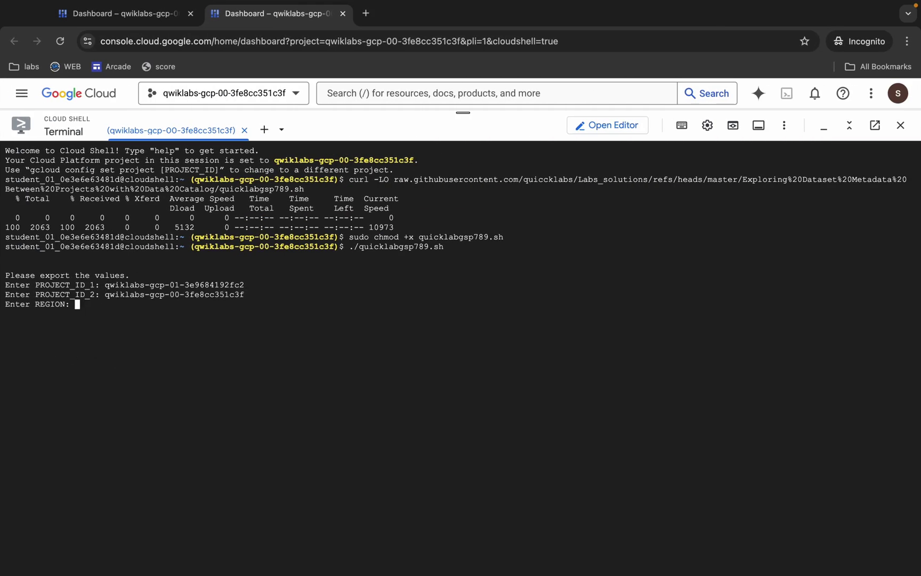
key("ctrl+Left")
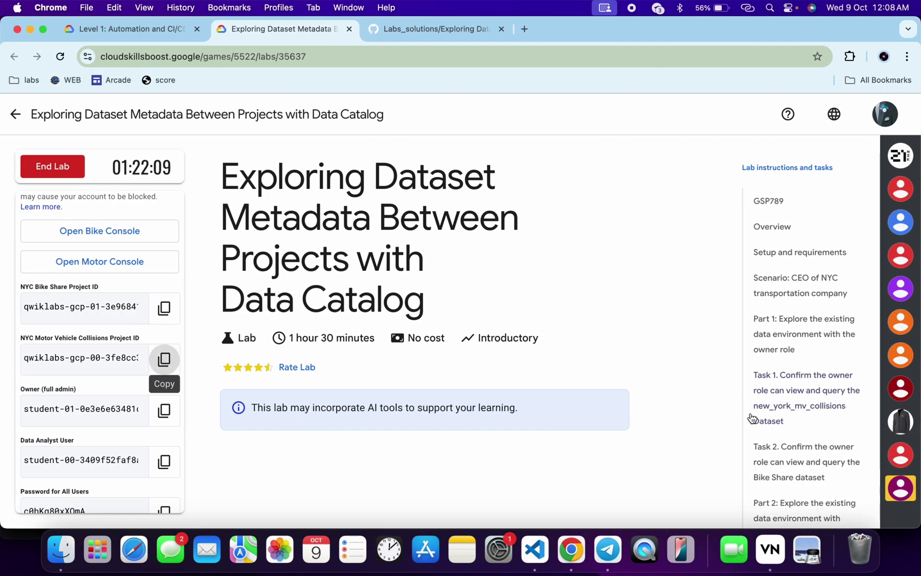
scroll(769, 431, "down", 5)
scroll(769, 431, "down", 5)
- Copy region us-west1 from Task 6 and submit it at the script's REGION prompt
left_click(770, 431)
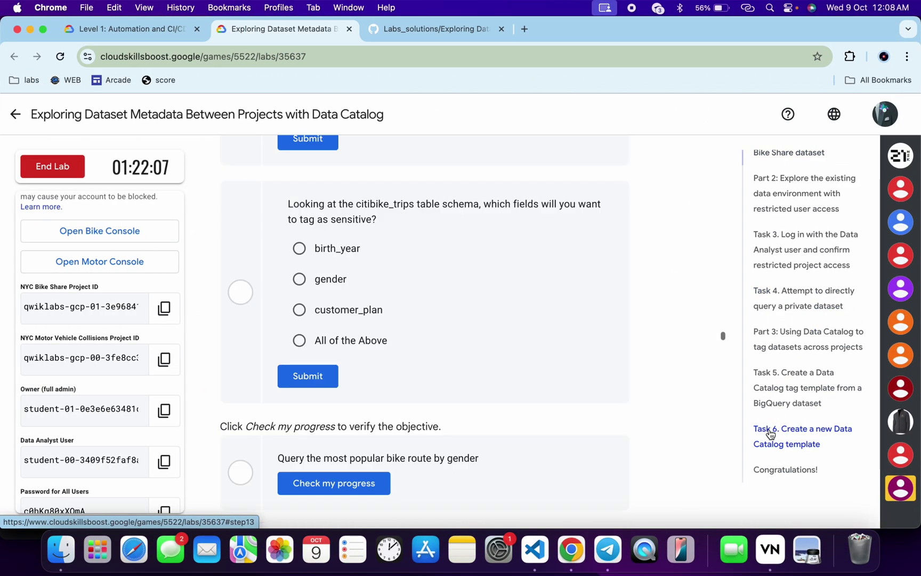
scroll(431, 324, "down", 3)
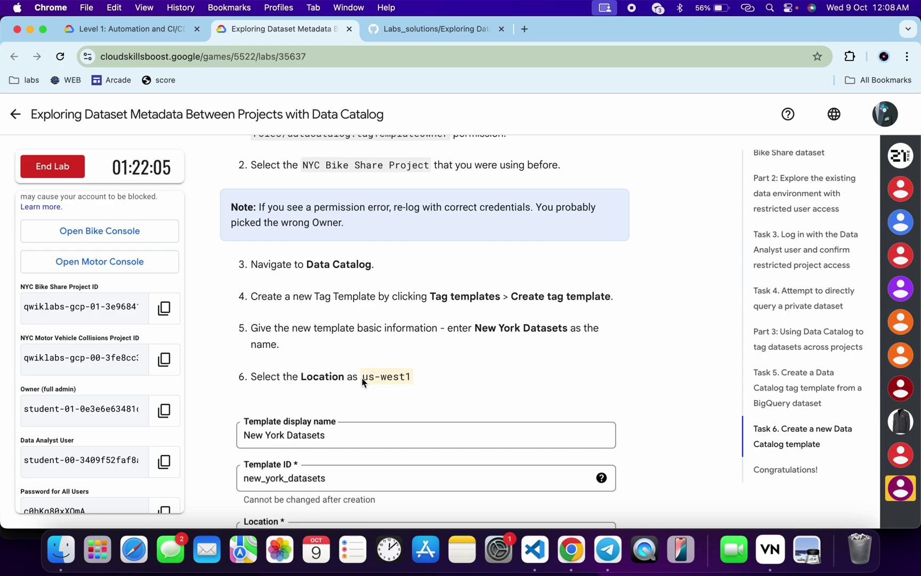
left_click_drag(362, 378, 416, 379)
key("super+c")
key("ctrl+Right")
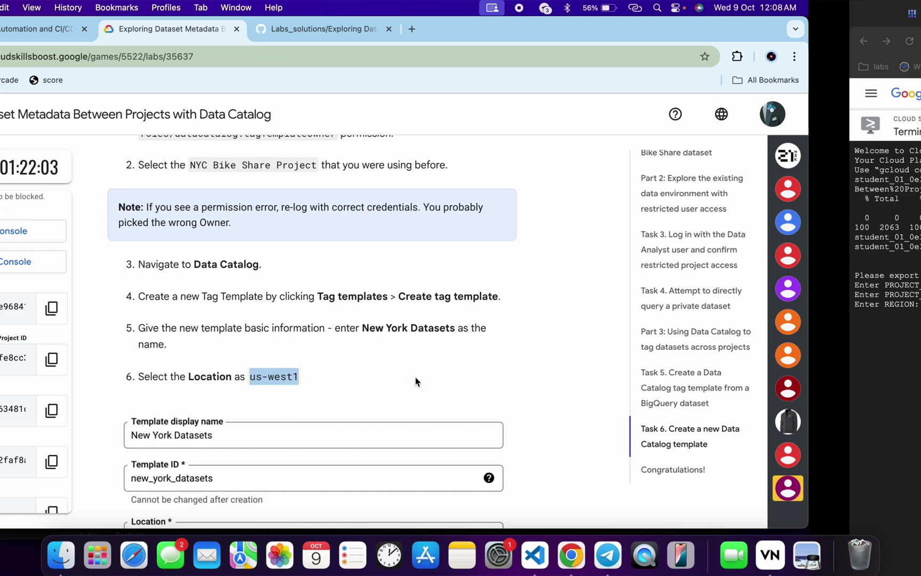
key("super+v")
key("Return")
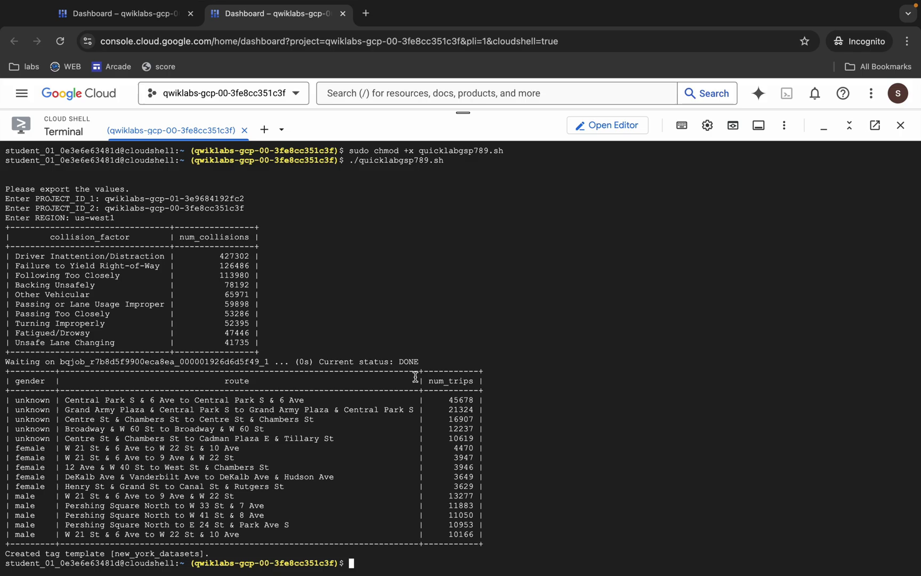
- Check progress on the collision query, bike-route-by-gender and Data Catalog tag checkpoints
key("ctrl+Left")
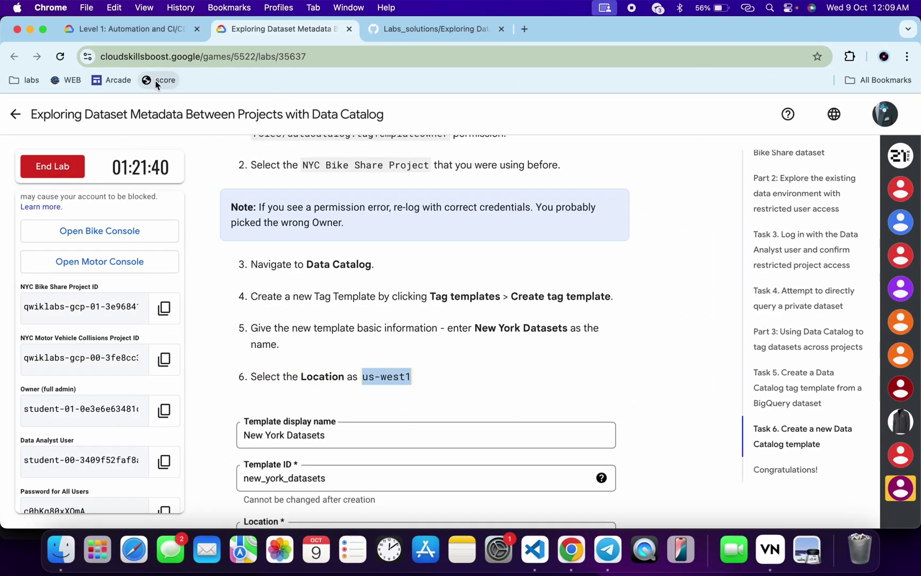
left_click(896, 213)
mouse_move(895, 230)
left_click(803, 253)
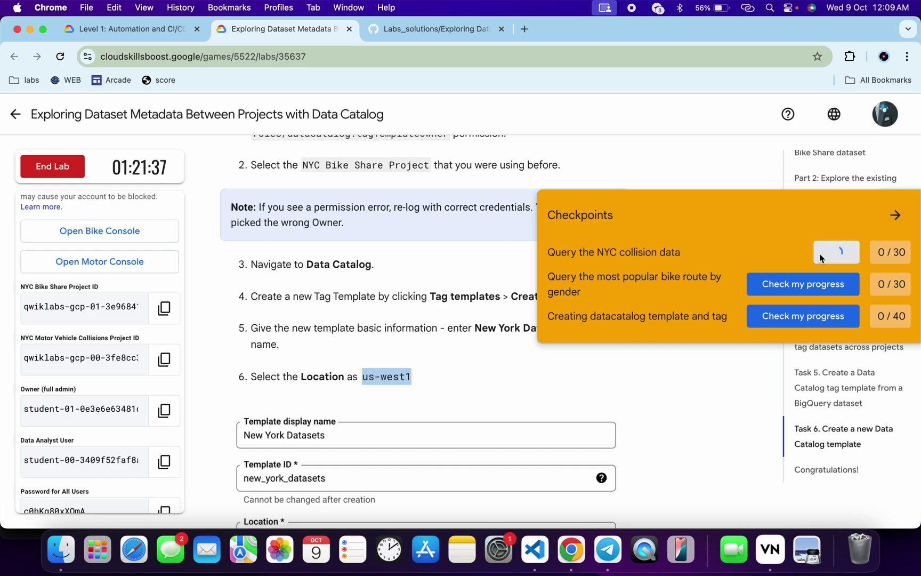
left_click(827, 281)
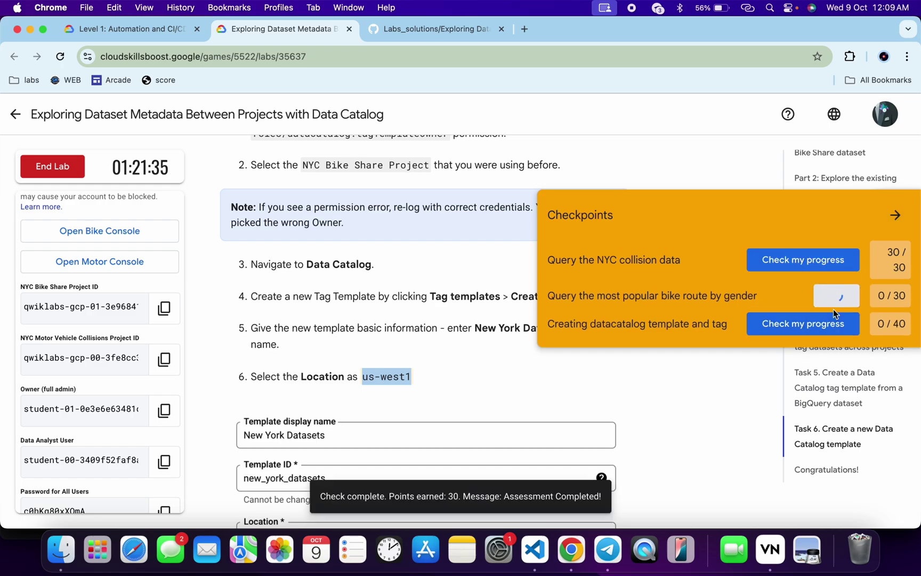
left_click(803, 309)
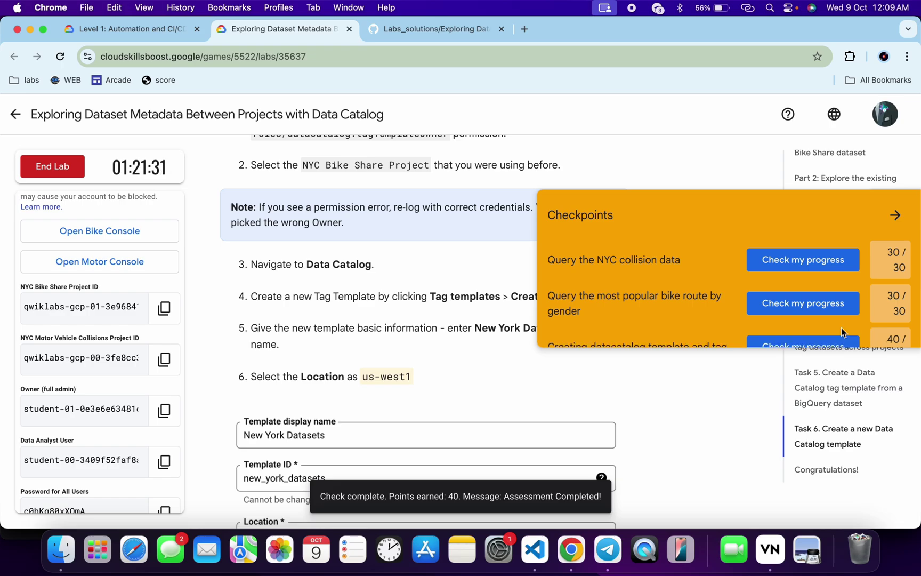
left_click(895, 214)
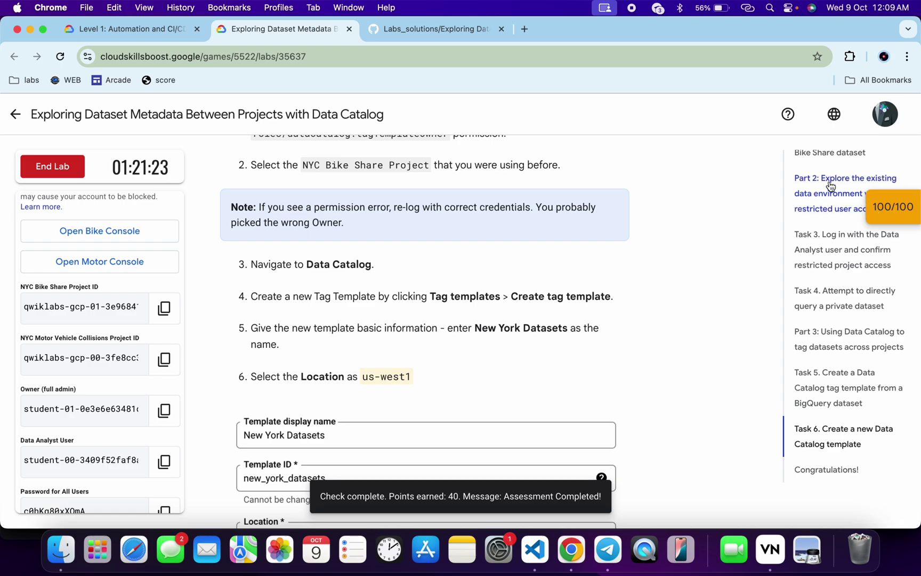
scroll(849, 195, "up", 10)
- Jump to the GSP789 overview using the task sidebar's top link
left_click(809, 200)
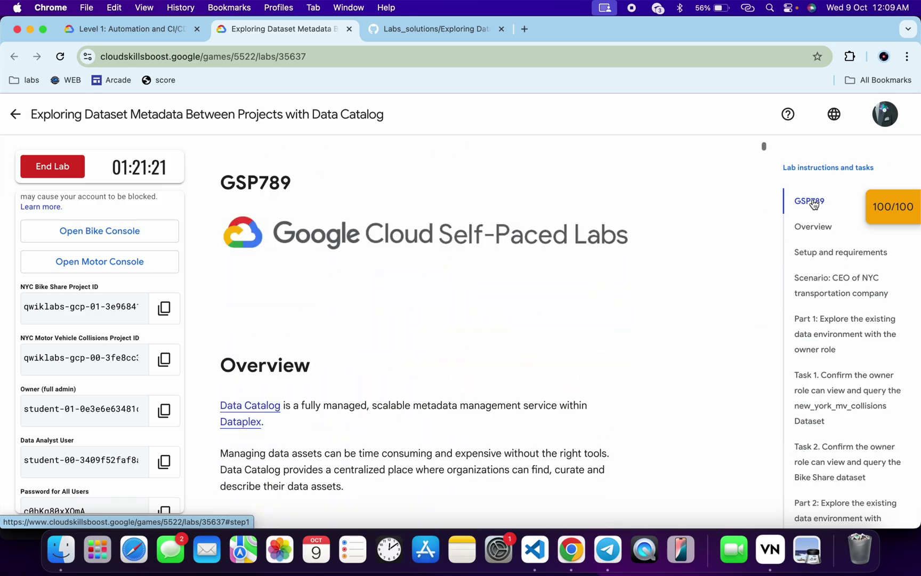